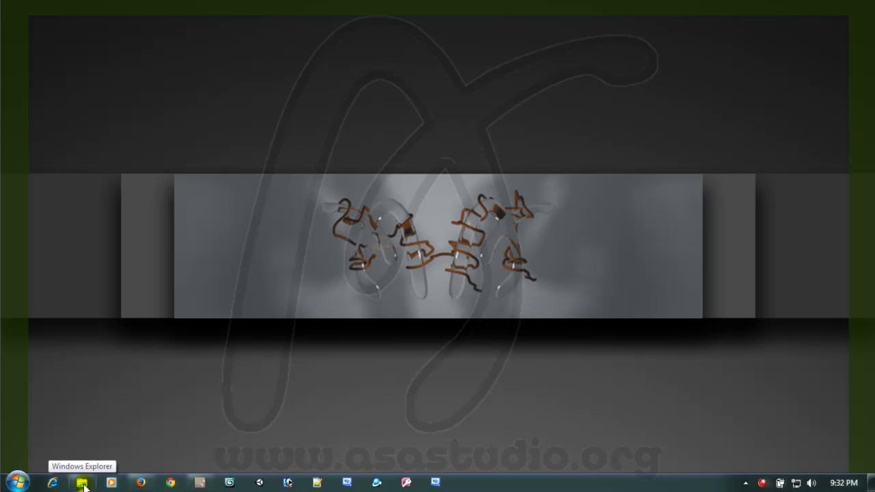
Open Windows Explorer and view the Desktop, Downloads and Recent Places locations under Favorites.
{"action": "left_click", "coordinate": [83, 484]}
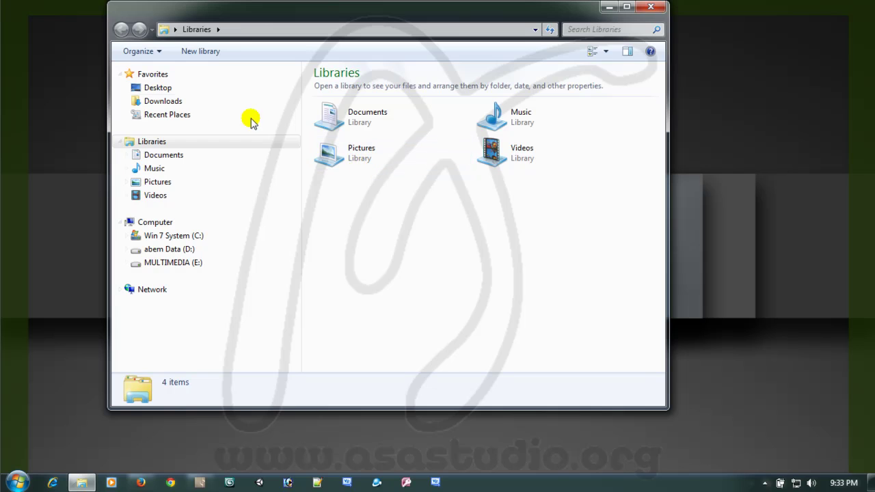
{"action": "left_click", "coordinate": [152, 89]}
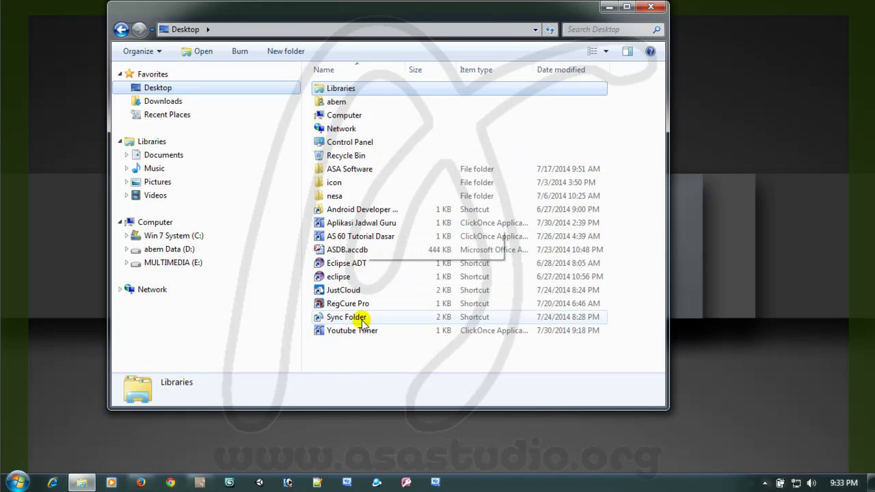
{"action": "left_click", "coordinate": [159, 102]}
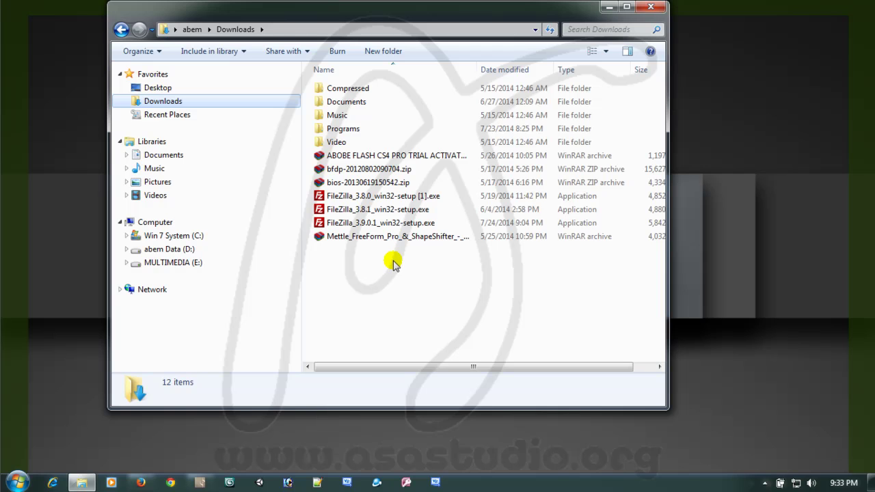
{"action": "left_click", "coordinate": [153, 114]}
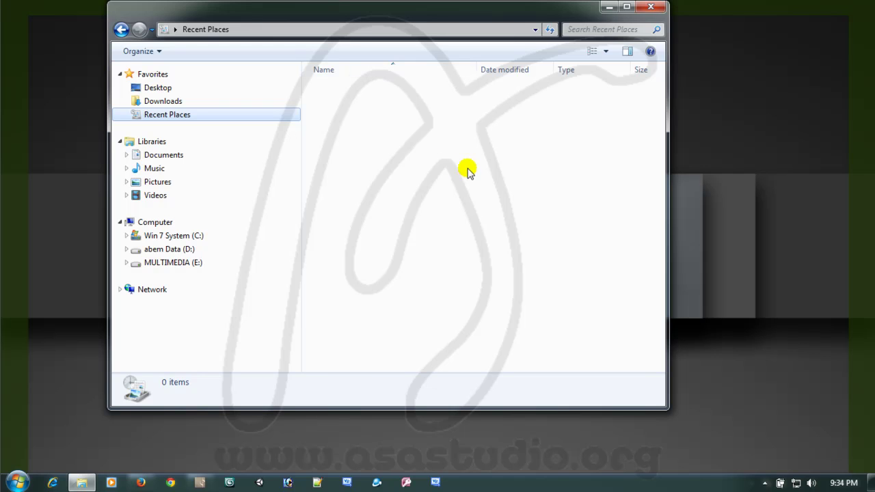
Look through the folders and files of the Documents library from beginning to end.
{"action": "left_click", "coordinate": [152, 155]}
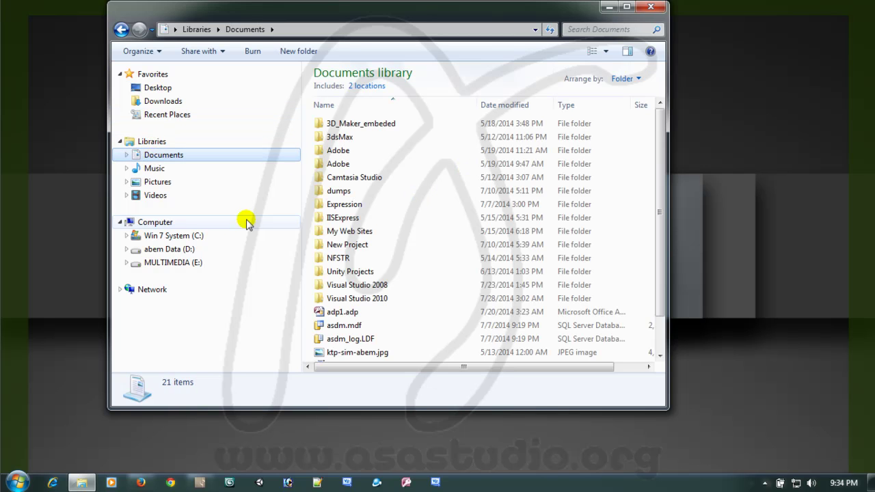
{"action": "left_click", "coordinate": [391, 204]}
{"action": "scroll", "coordinate": [391, 201], "scroll_direction": "down", "scroll_amount": 1}
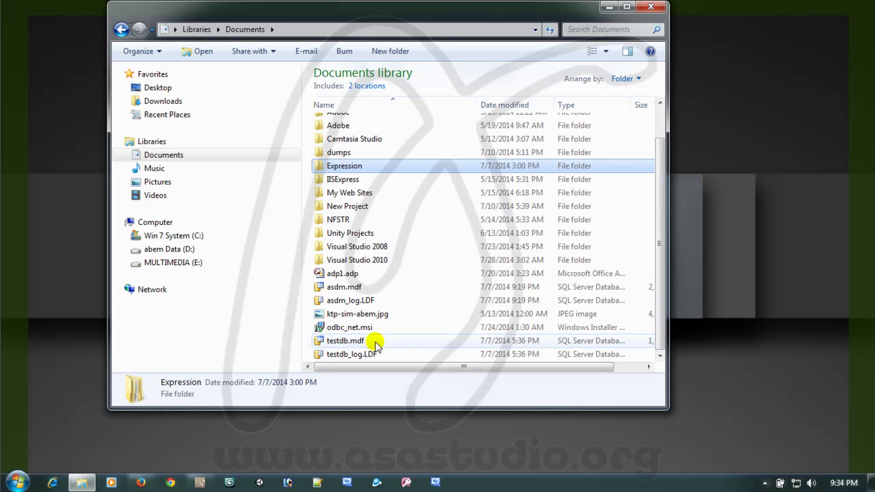
{"action": "scroll", "coordinate": [417, 201], "scroll_direction": "up", "scroll_amount": 1}
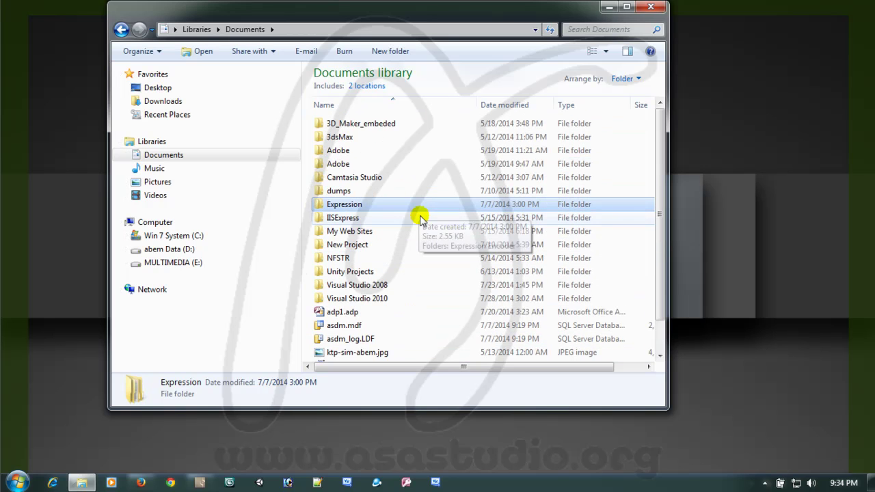
{"action": "mouse_move", "coordinate": [357, 127]}
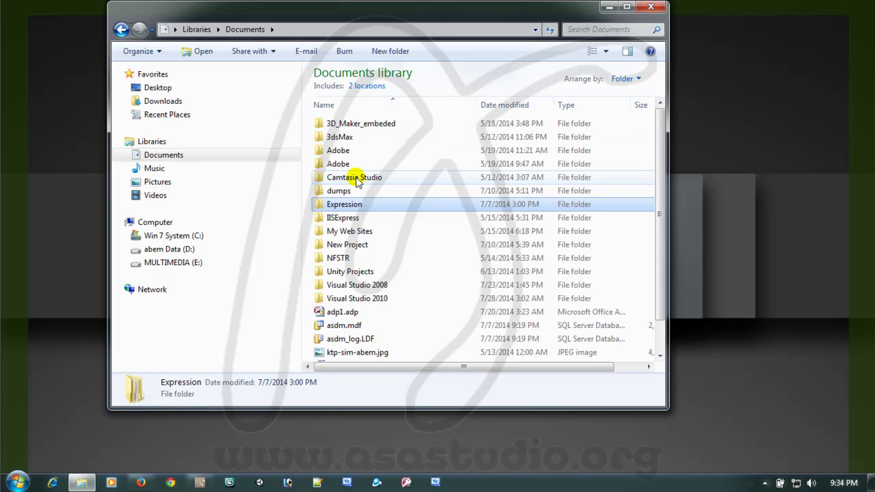
{"action": "left_click", "coordinate": [153, 156]}
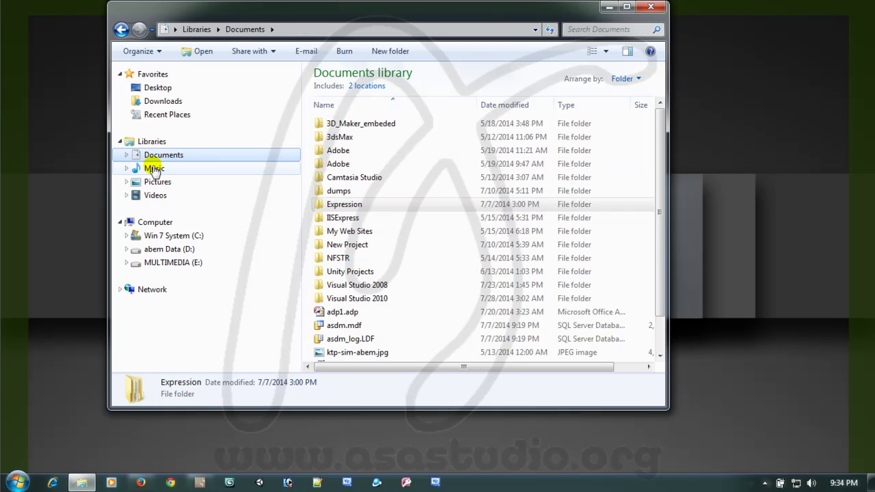
View the sample folders inside the Music, Pictures and Videos libraries.
{"action": "left_click", "coordinate": [154, 169]}
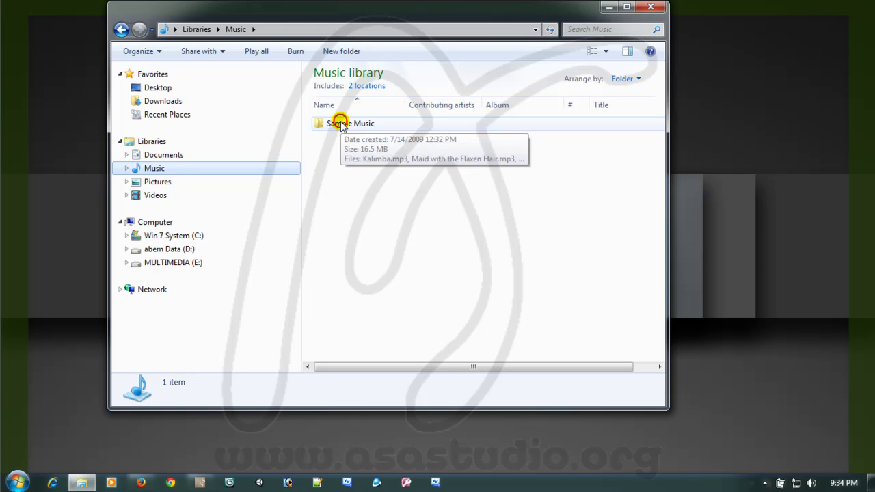
{"action": "double_click", "coordinate": [341, 125]}
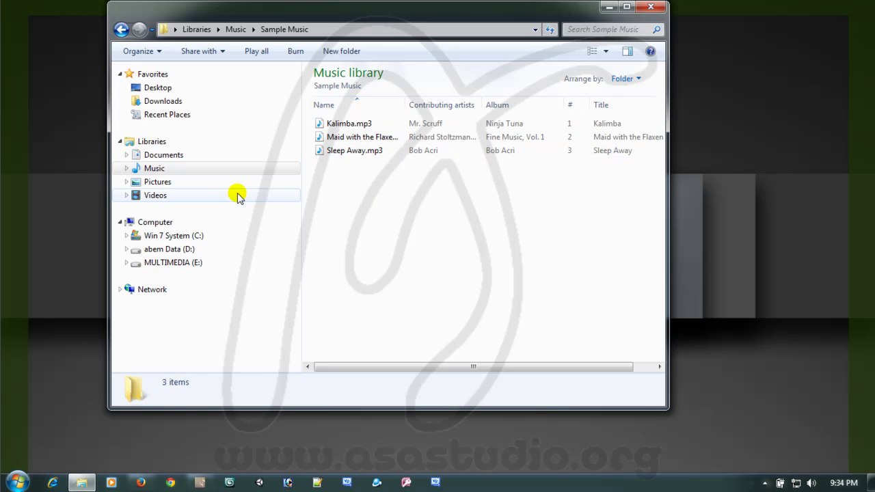
{"action": "left_click", "coordinate": [155, 183]}
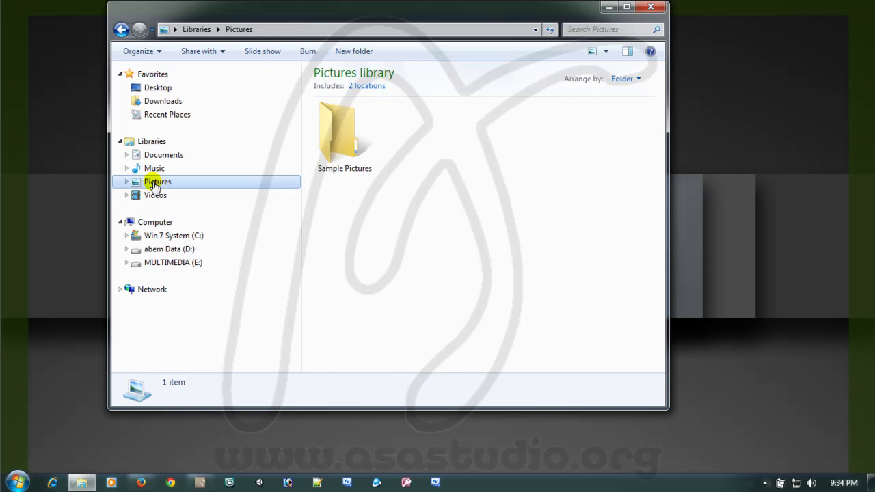
{"action": "double_click", "coordinate": [346, 146]}
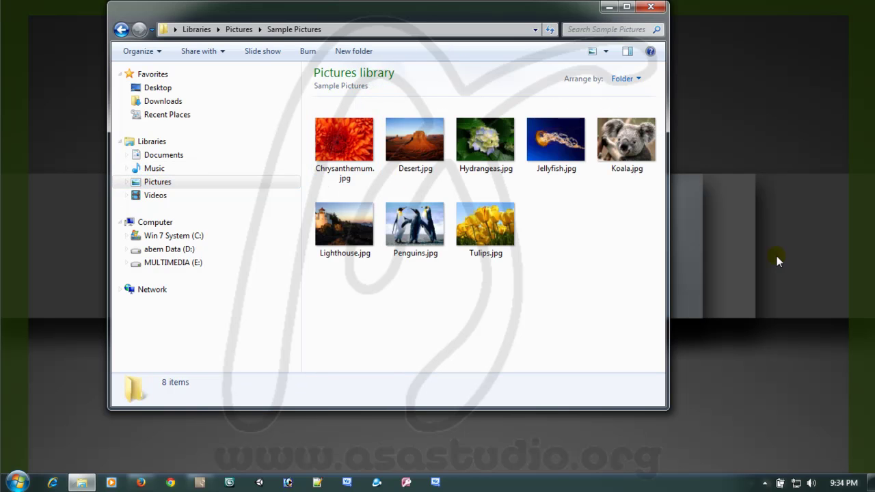
{"action": "left_click", "coordinate": [151, 196]}
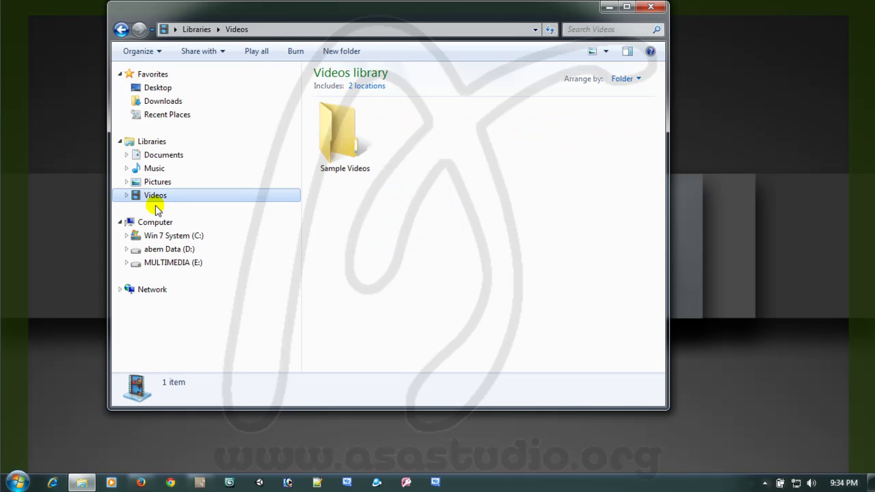
{"action": "double_click", "coordinate": [345, 143]}
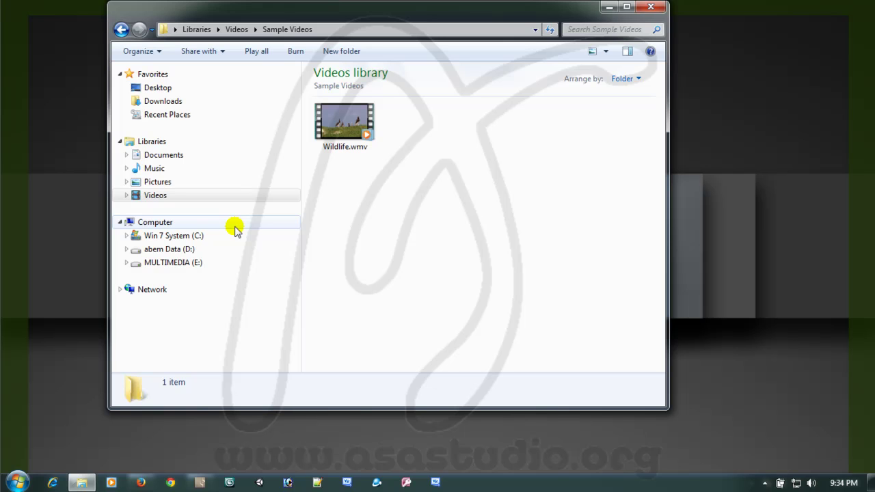
Show the computer's drives and inspect the general properties of the Win 7 System (C:) drive, leaving its label as is.
{"action": "left_click", "coordinate": [151, 224]}
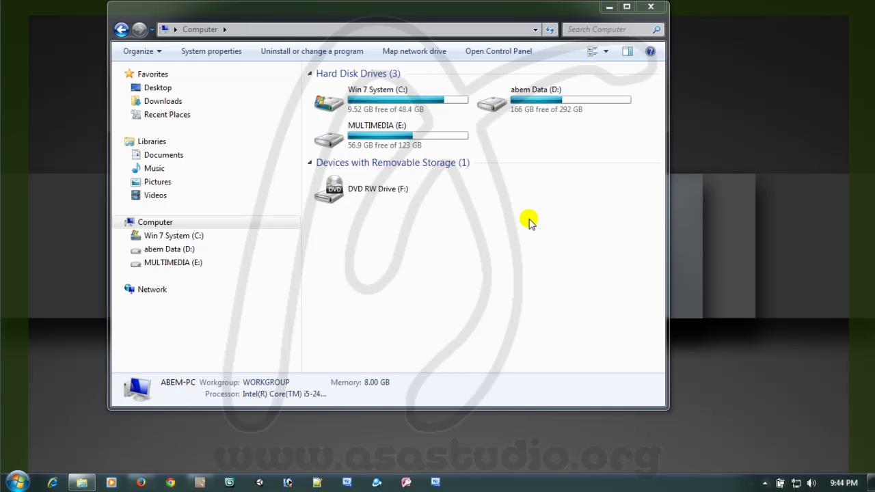
{"action": "left_click", "coordinate": [162, 237]}
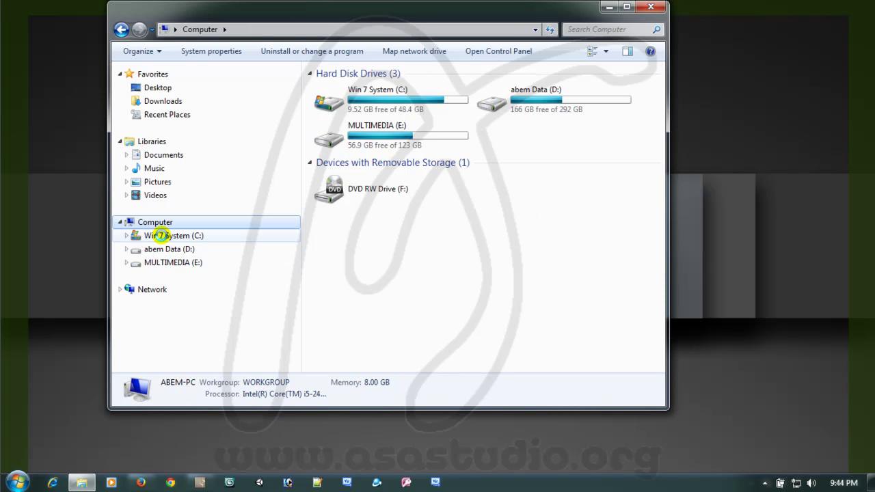
{"action": "right_click", "coordinate": [162, 237]}
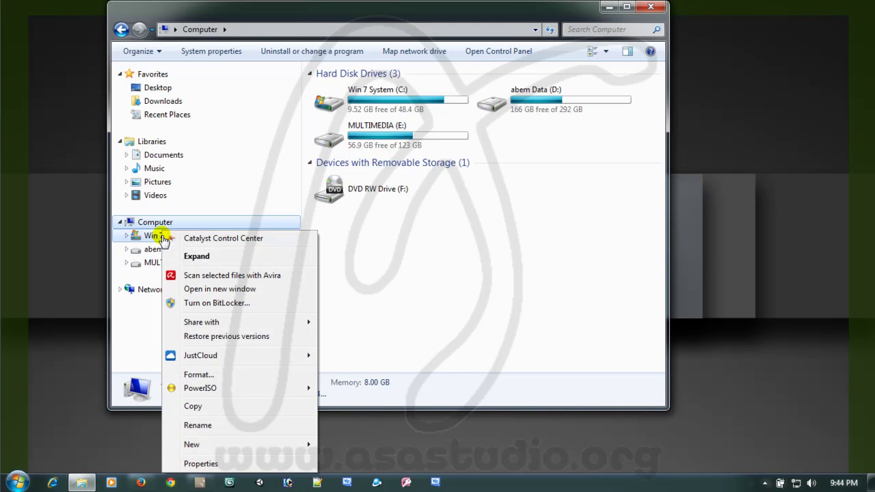
{"action": "left_click", "coordinate": [249, 462]}
{"action": "left_click", "coordinate": [374, 215]}
{"action": "left_click_drag", "start_coordinate": [395, 218], "coordinate": [277, 216]}
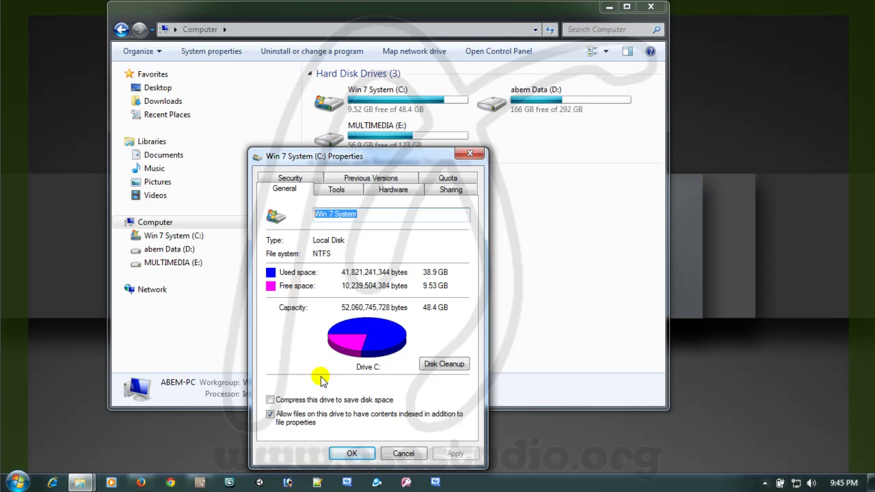
{"action": "left_click", "coordinate": [353, 455]}
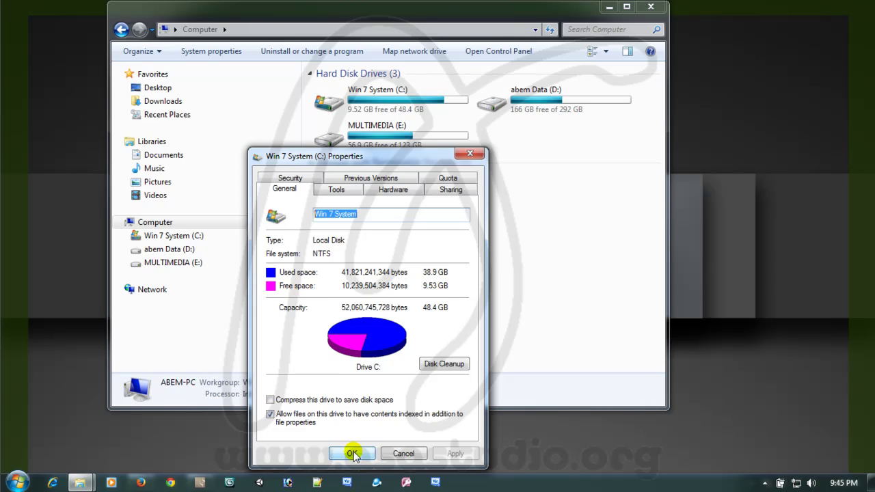
{"action": "left_click", "coordinate": [470, 153]}
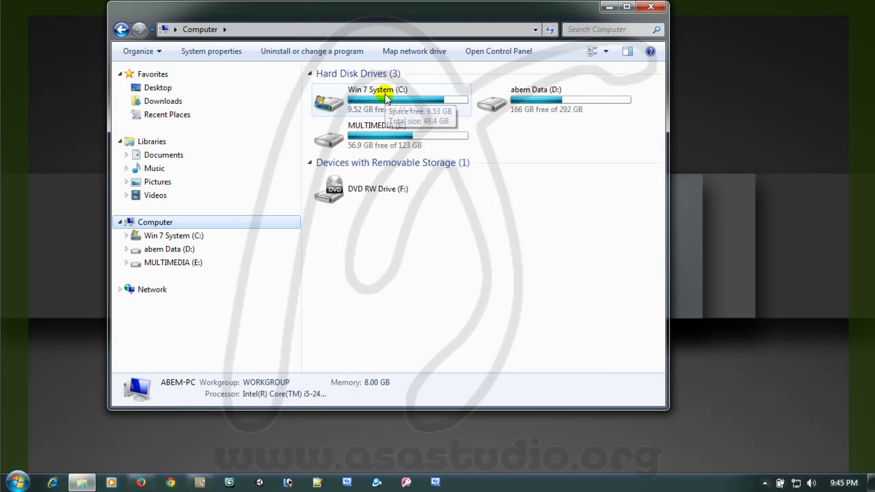
Examine the contents of the Win 7 System (C:) drive, including its Windows folder.
{"action": "left_click", "coordinate": [156, 235]}
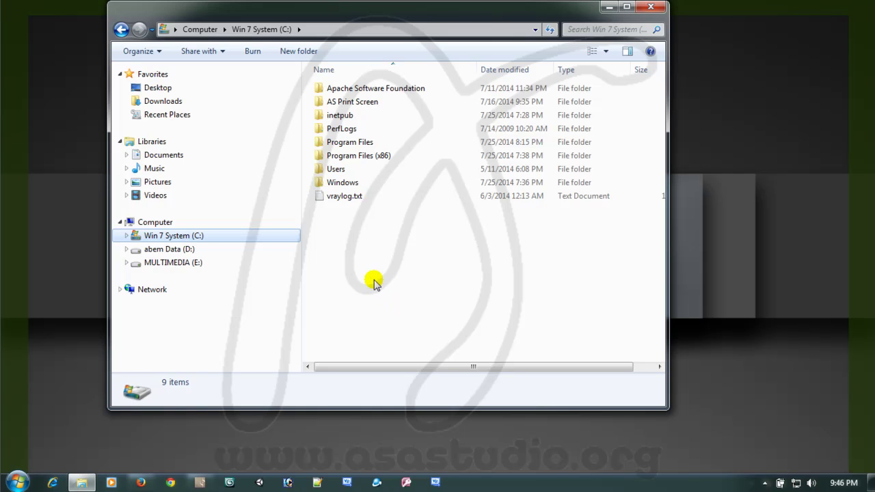
{"action": "left_click_drag", "start_coordinate": [340, 182], "coordinate": [378, 185]}
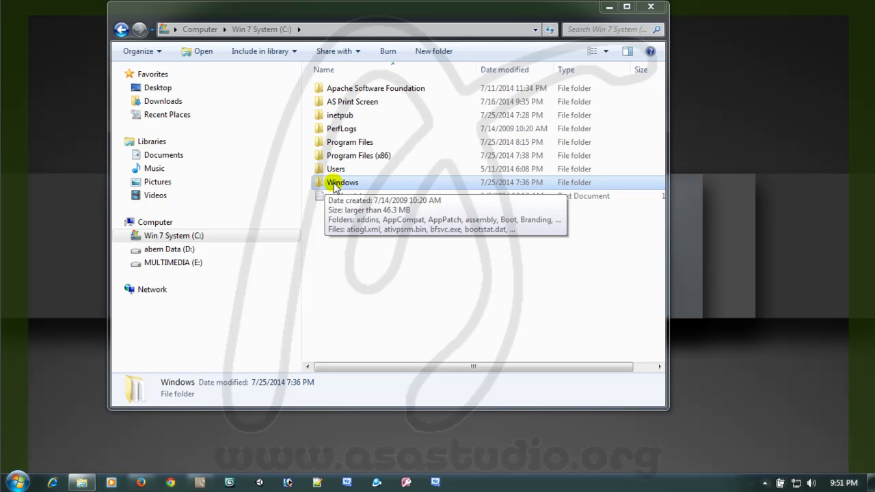
{"action": "left_click_drag", "start_coordinate": [334, 182], "coordinate": [388, 184]}
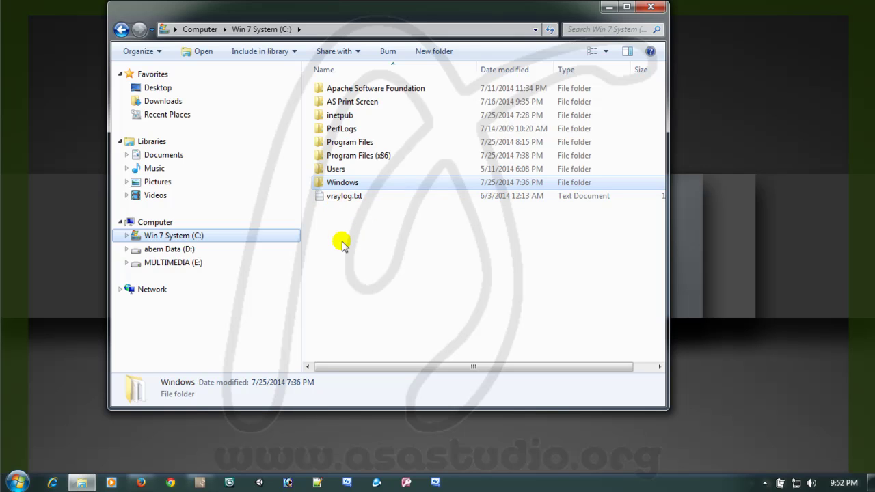
{"action": "left_click_drag", "start_coordinate": [344, 250], "coordinate": [403, 245]}
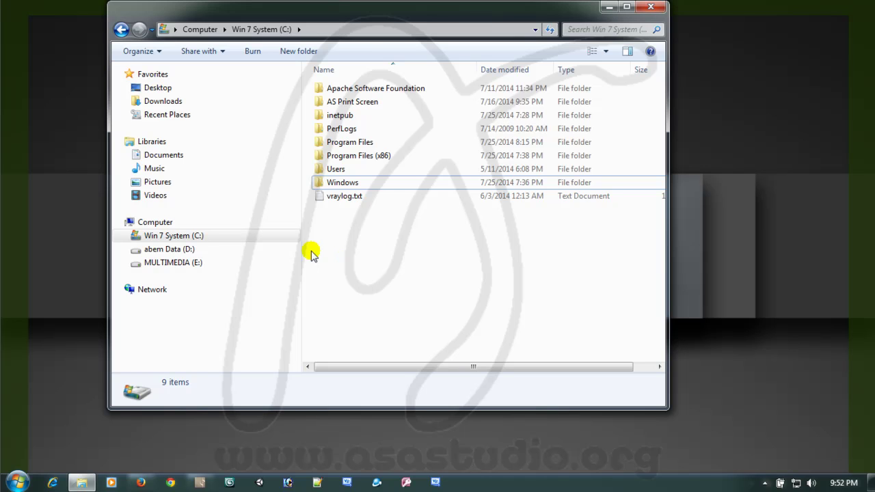
{"action": "left_click", "coordinate": [181, 235]}
{"action": "left_click", "coordinate": [335, 245]}
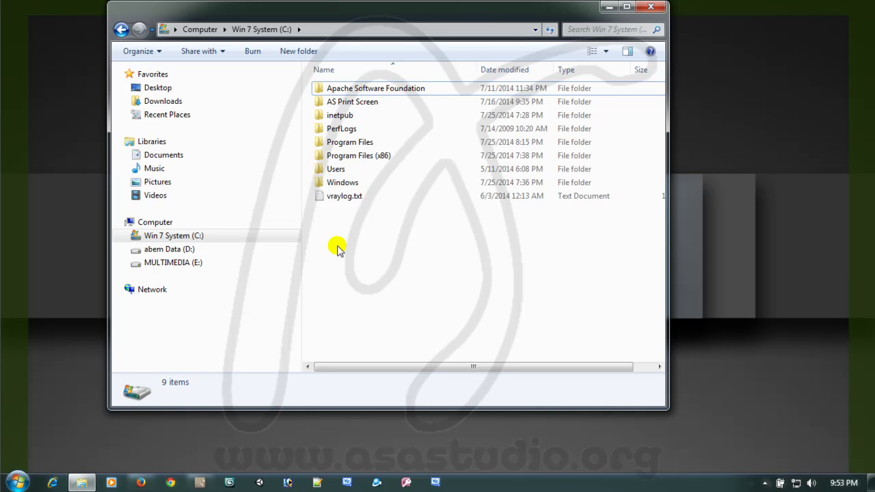
View the contents of the D: drive and the MULTIMEDIA (E:) drive, and review the file commands offered on E:.
{"action": "left_click", "coordinate": [173, 250]}
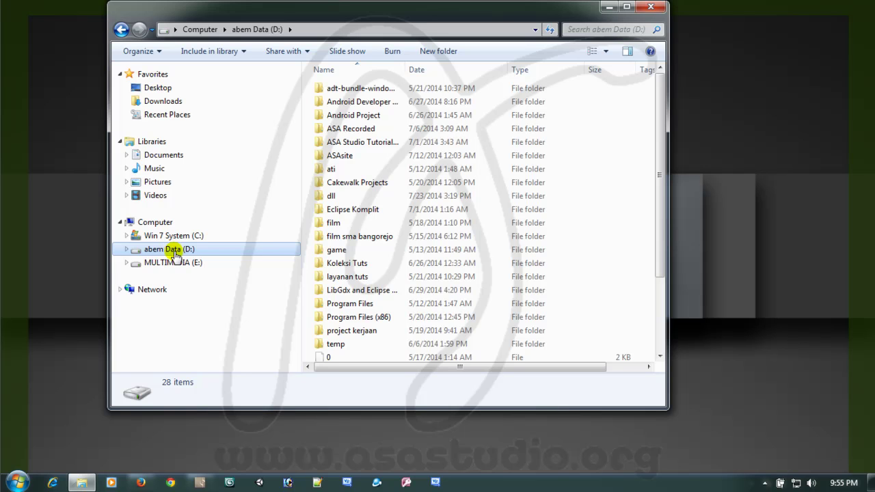
{"action": "left_click", "coordinate": [145, 264]}
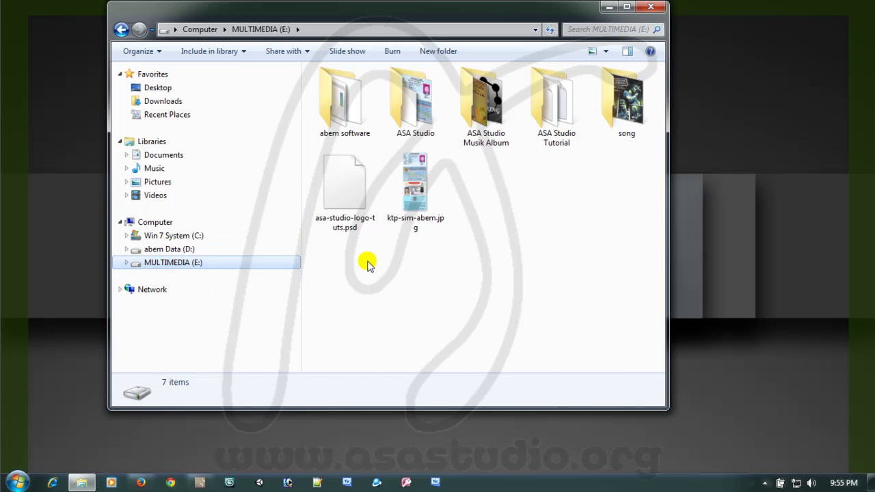
{"action": "left_click", "coordinate": [159, 52]}
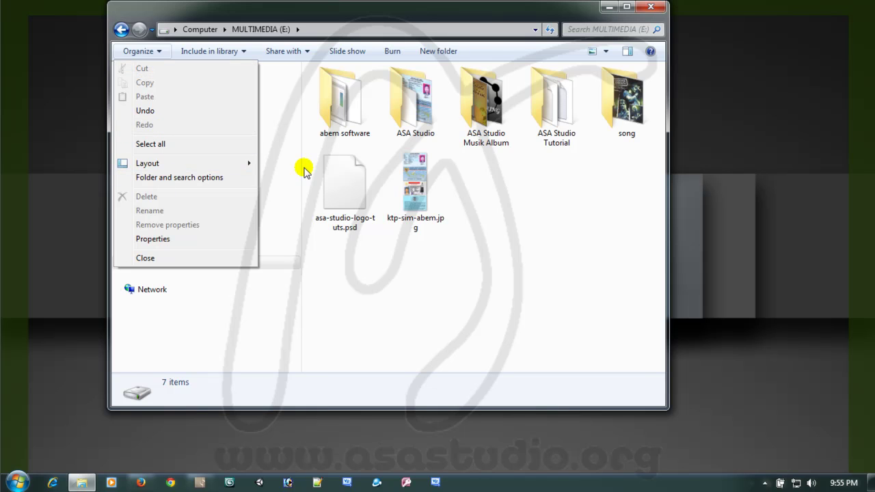
{"action": "left_click", "coordinate": [375, 284]}
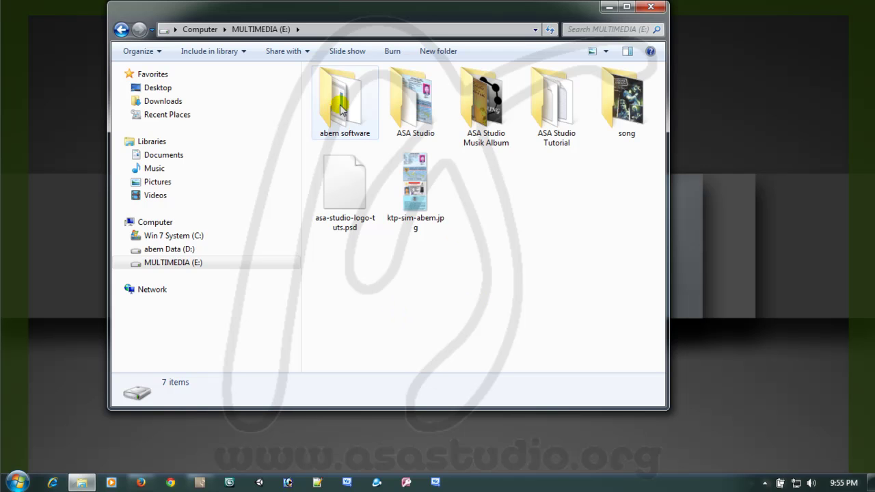
Duplicate the ktp-sim JPEG image within the MULTIMEDIA (E:) drive by copying and pasting it.
{"action": "left_click", "coordinate": [411, 193]}
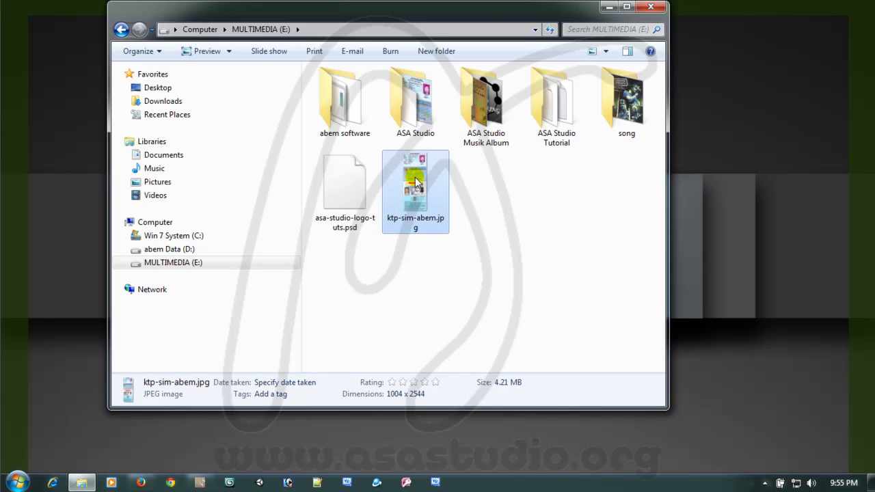
{"action": "left_click", "coordinate": [161, 55]}
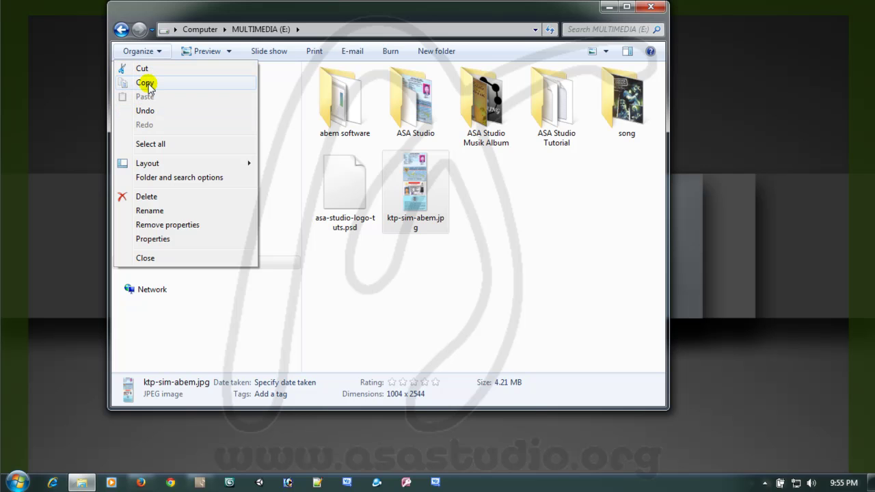
{"action": "left_click", "coordinate": [147, 84]}
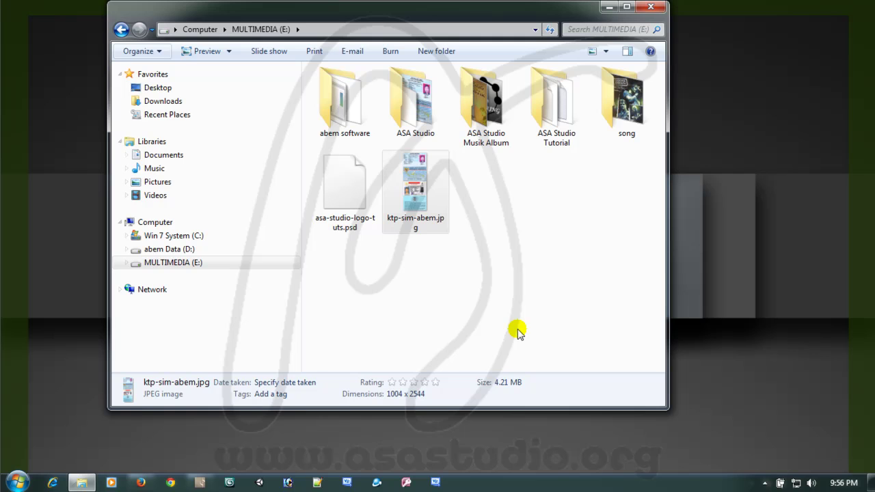
{"action": "left_click", "coordinate": [162, 54]}
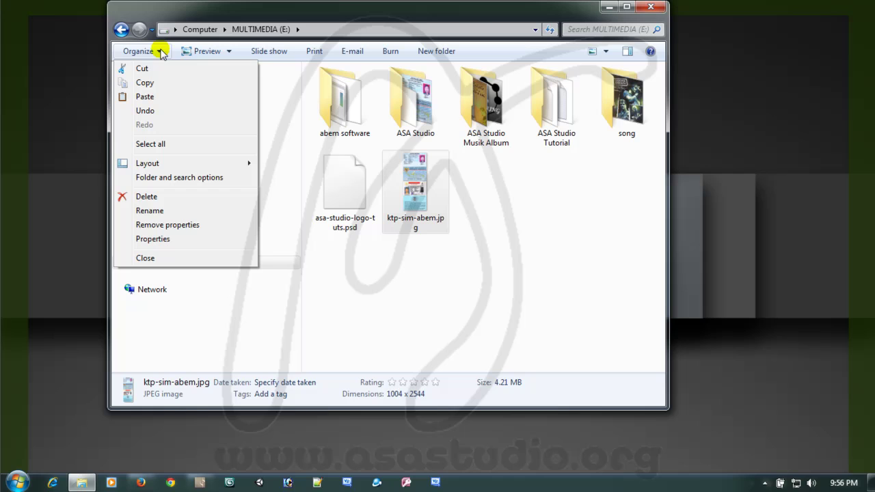
{"action": "left_click", "coordinate": [145, 97]}
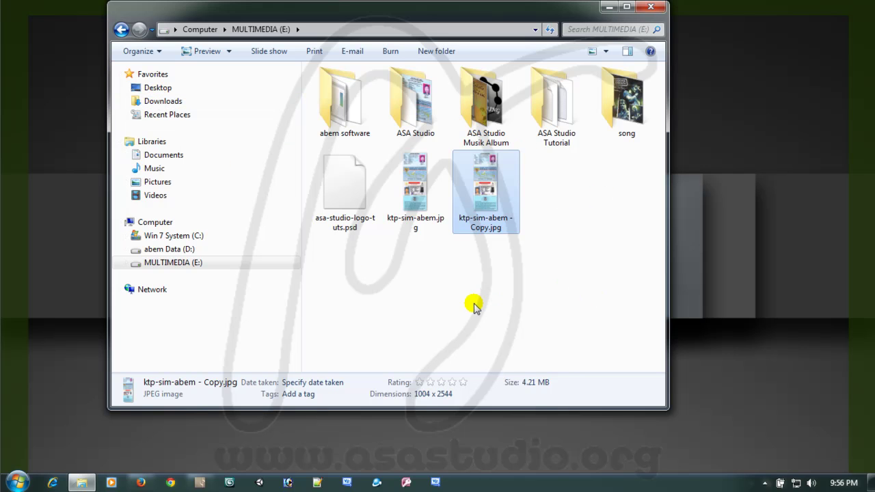
Delete the duplicate copy of the ktp-sim JPEG image to the Recycle Bin.
{"action": "key", "text": "Delete"}
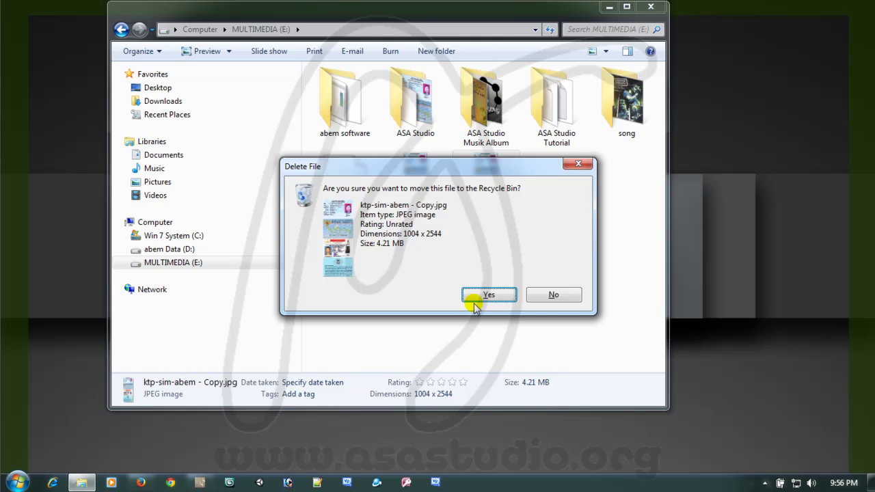
{"action": "left_click", "coordinate": [475, 300]}
Select all files and folders in the MULTIMEDIA (E:) drive, and clear the selection.
{"action": "left_click", "coordinate": [159, 51]}
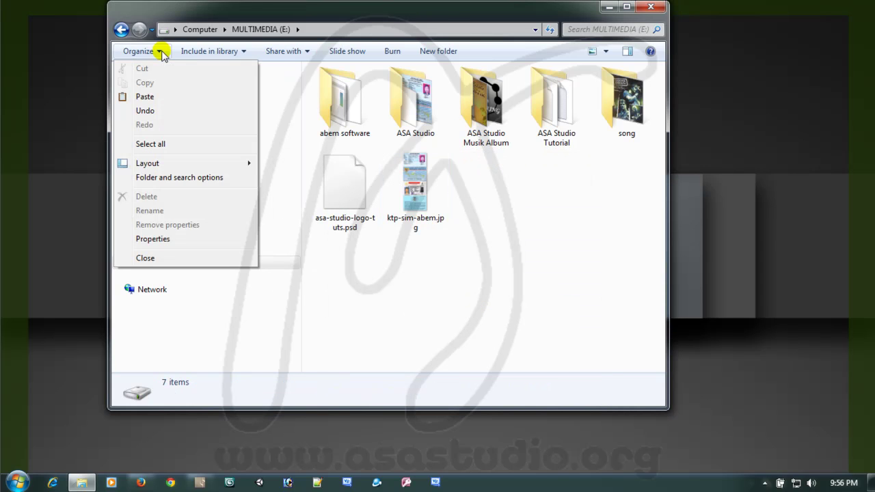
{"action": "left_click", "coordinate": [171, 145]}
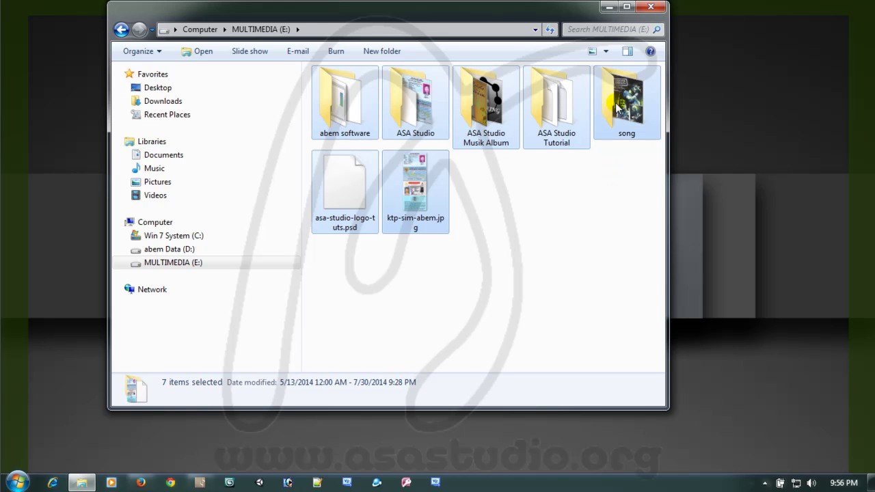
{"action": "left_click", "coordinate": [476, 305]}
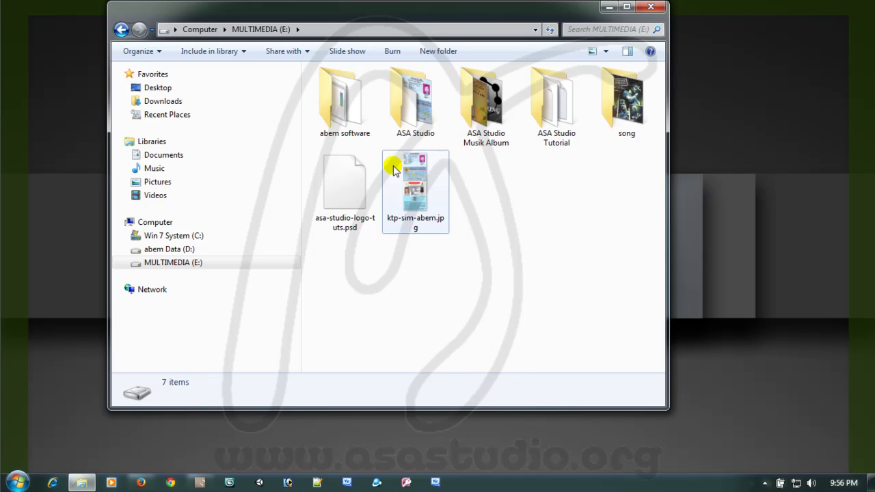
Hide the Explorer window's details pane and show it again.
{"action": "left_click", "coordinate": [156, 51]}
{"action": "mouse_move", "coordinate": [164, 170]}
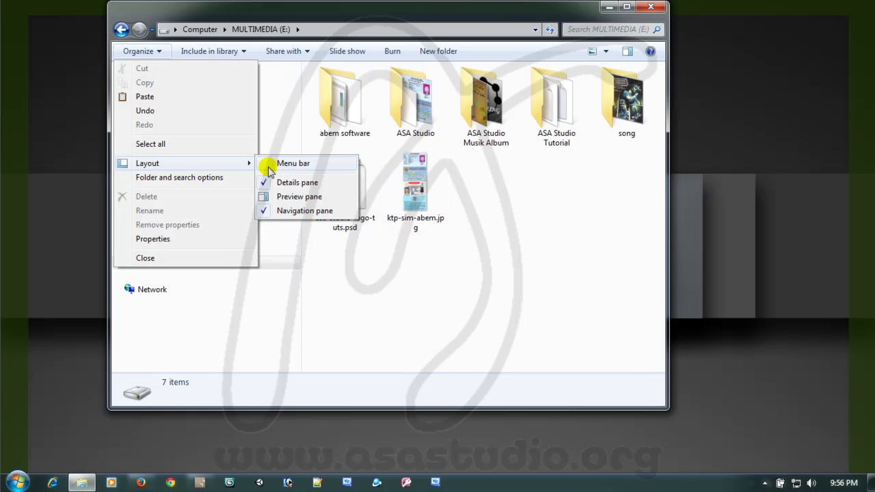
{"action": "left_click", "coordinate": [317, 184]}
{"action": "left_click", "coordinate": [163, 52]}
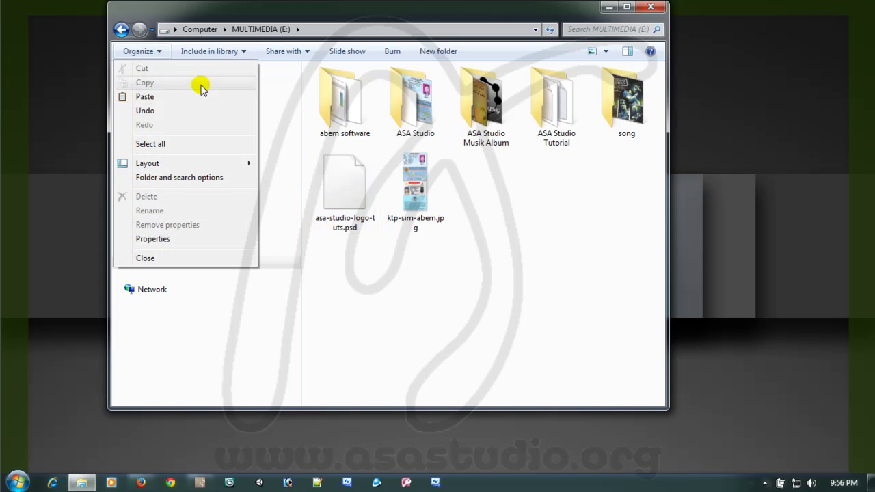
{"action": "mouse_move", "coordinate": [225, 166]}
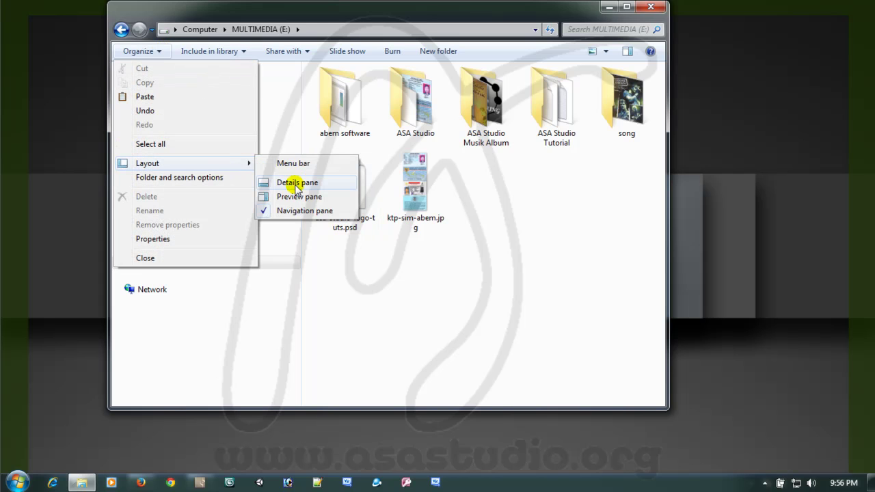
{"action": "left_click", "coordinate": [298, 184]}
Hide the Explorer window's navigation pane and show it again.
{"action": "left_click", "coordinate": [162, 52]}
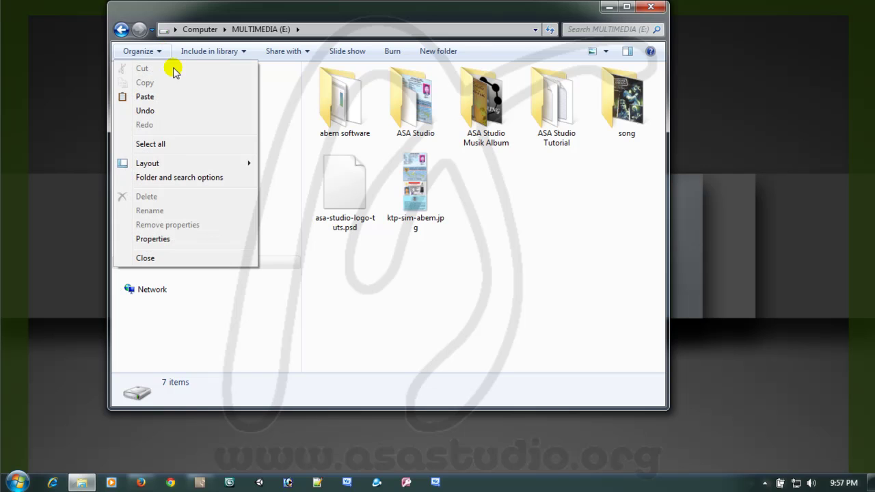
{"action": "mouse_move", "coordinate": [230, 167]}
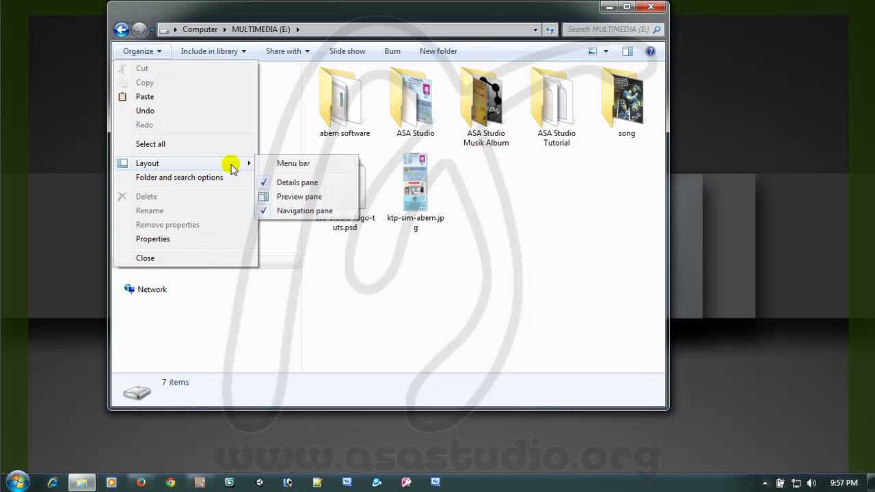
{"action": "left_click", "coordinate": [307, 212]}
{"action": "left_click", "coordinate": [151, 52]}
{"action": "mouse_move", "coordinate": [199, 163]}
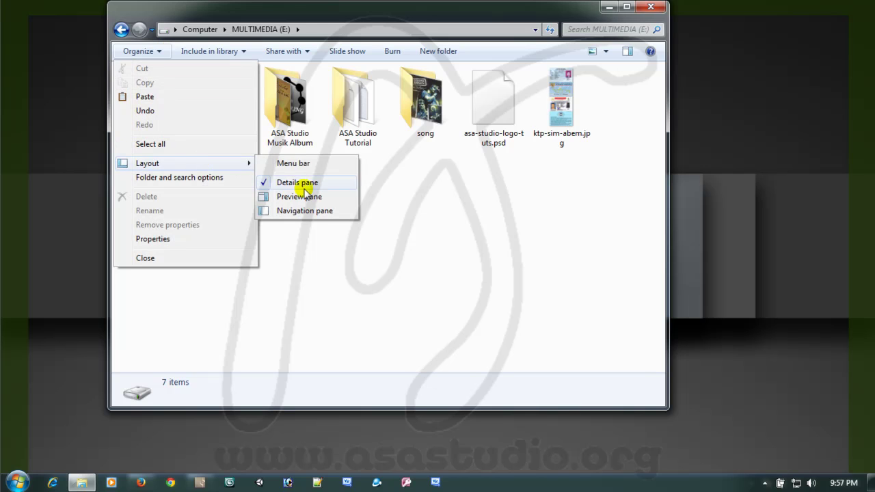
{"action": "left_click", "coordinate": [303, 211]}
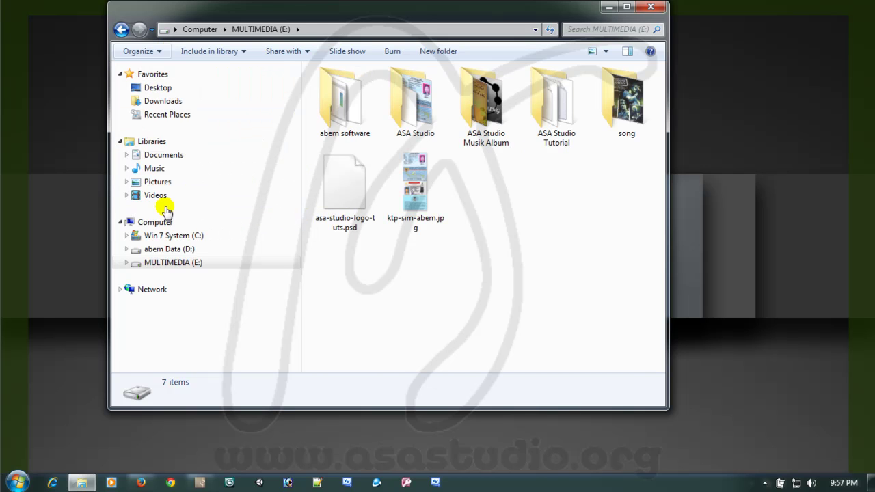
Inspect the general properties of the MULTIMEDIA (E:) drive, including its volume label, with the dialog moved aside.
{"action": "left_click", "coordinate": [162, 52]}
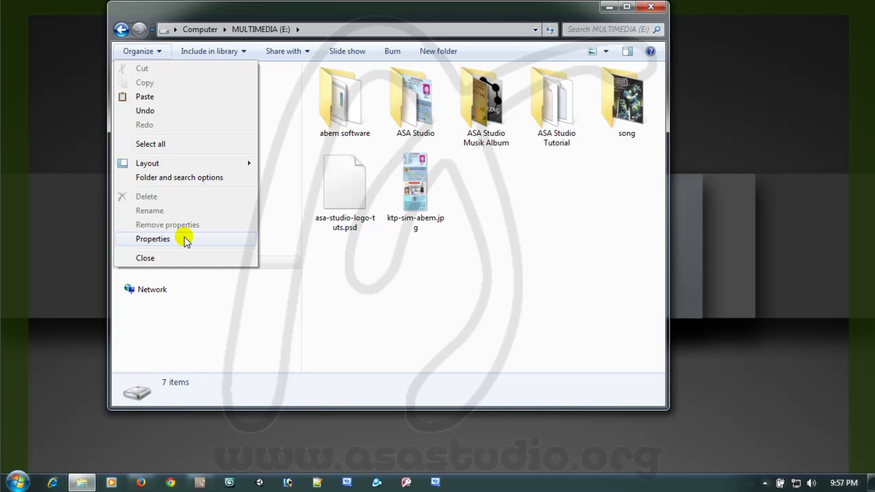
{"action": "left_click", "coordinate": [153, 239]}
{"action": "left_click_drag", "start_coordinate": [287, 159], "coordinate": [508, 124]}
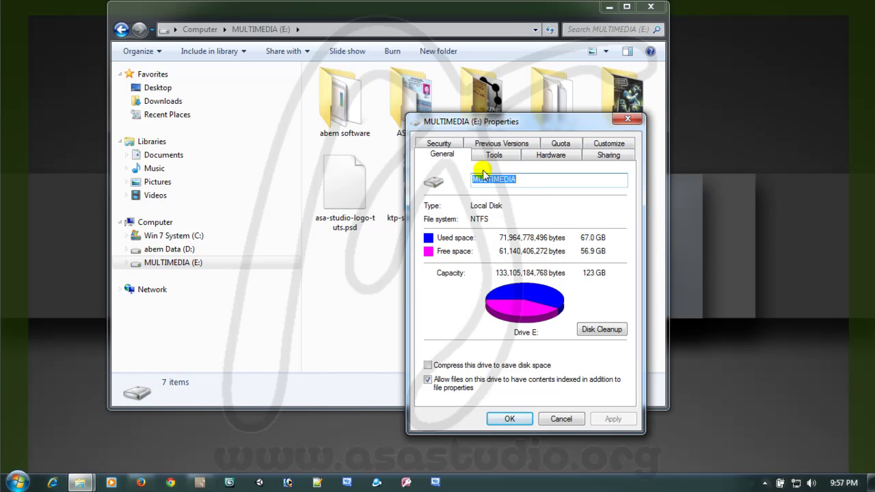
{"action": "left_click", "coordinate": [524, 179]}
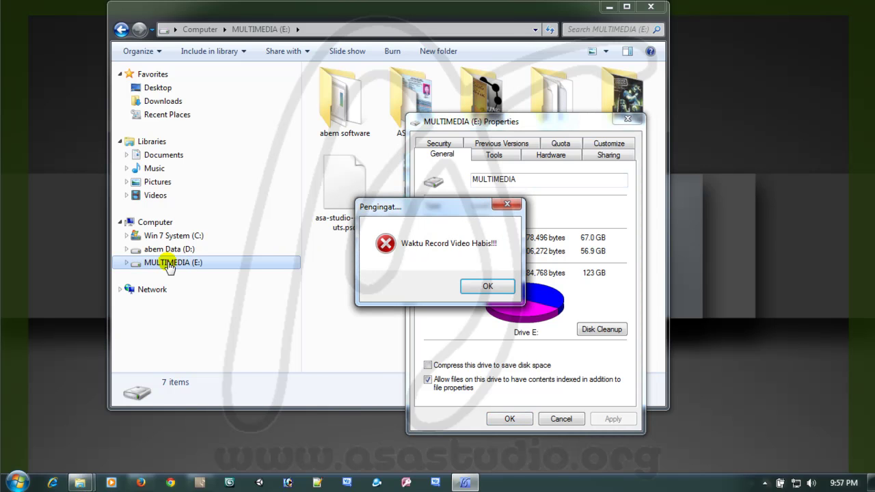